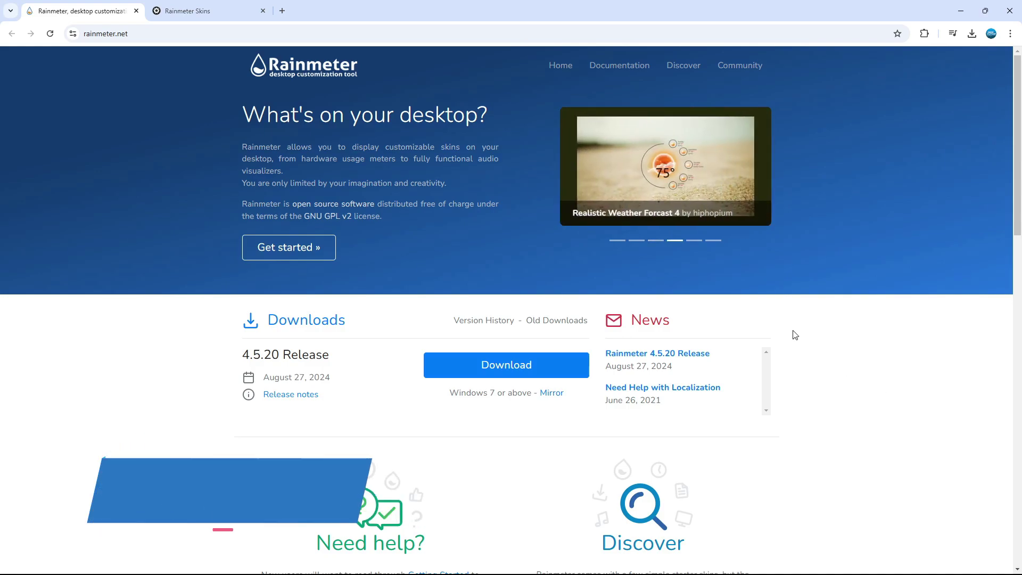
Step: Download Rainmeter 4.5.20 and install it in English as a standard installation, then reveal the desktop
click(552, 360)
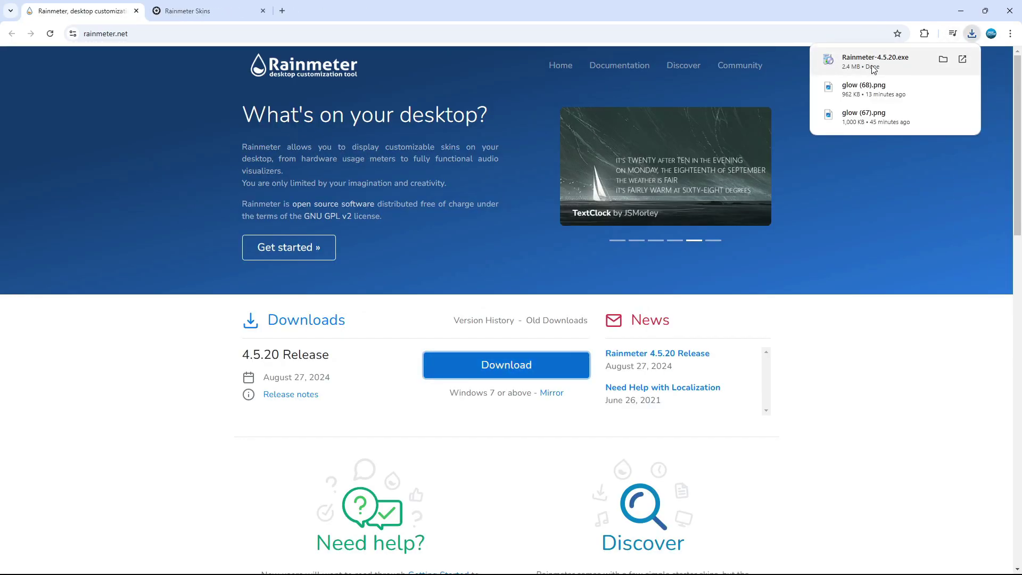
click(879, 69)
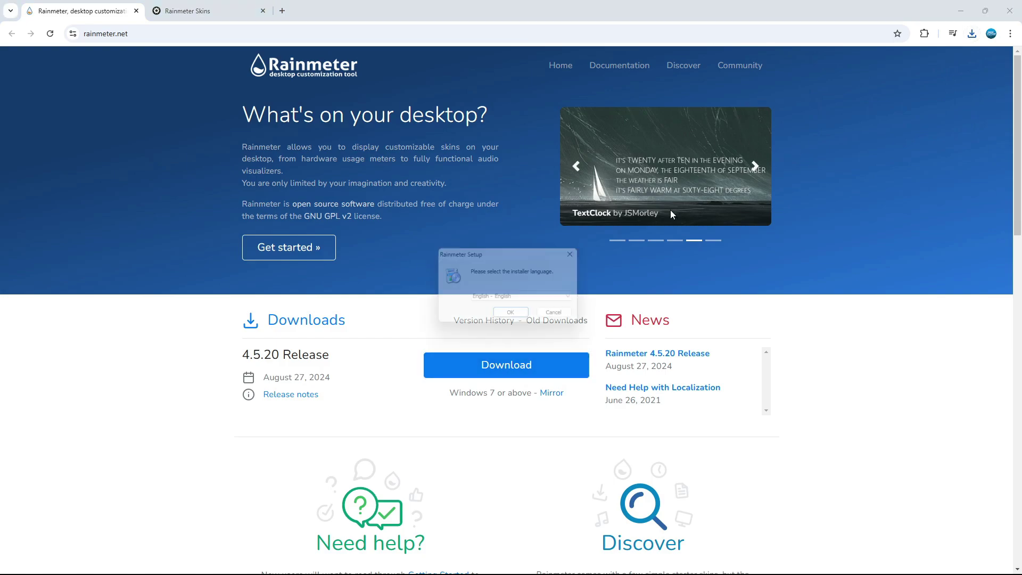
click(515, 318)
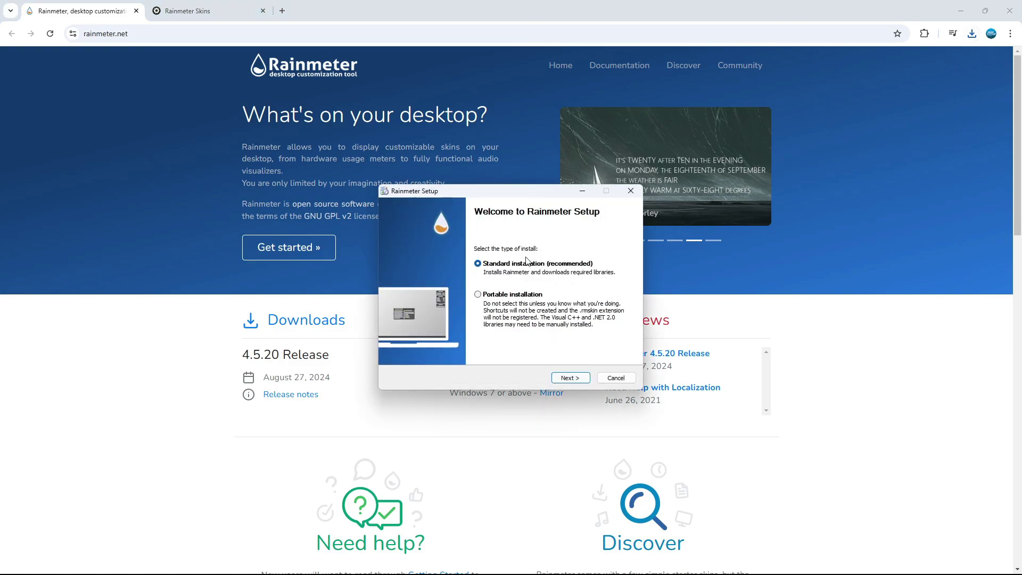
click(571, 377)
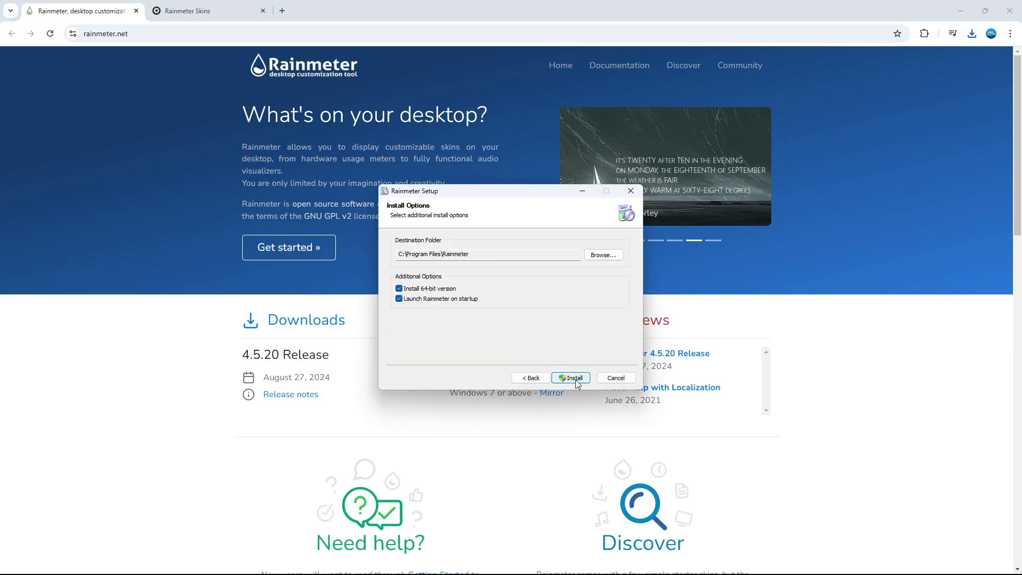
click(574, 377)
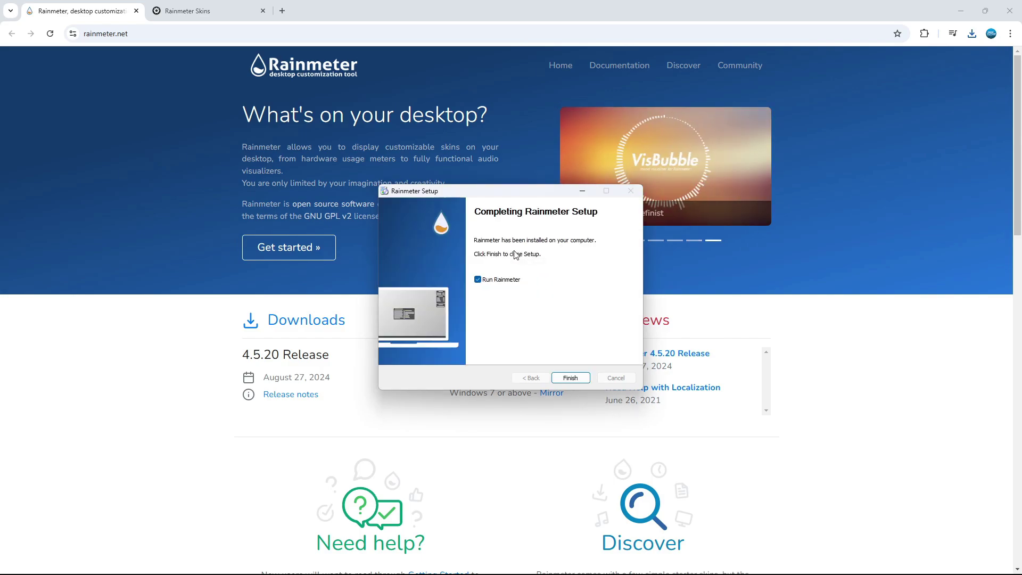
click(579, 378)
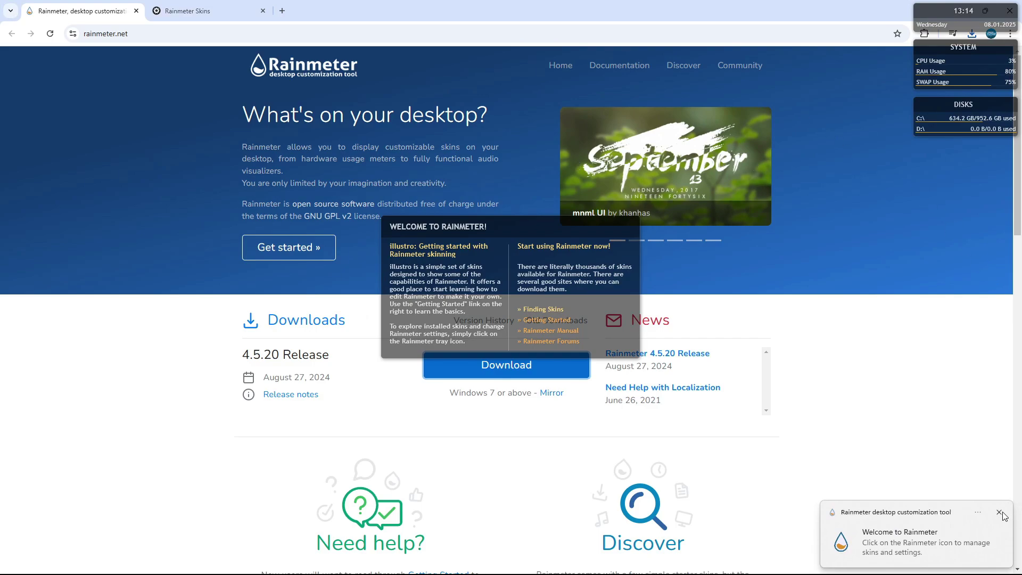
click(1000, 512)
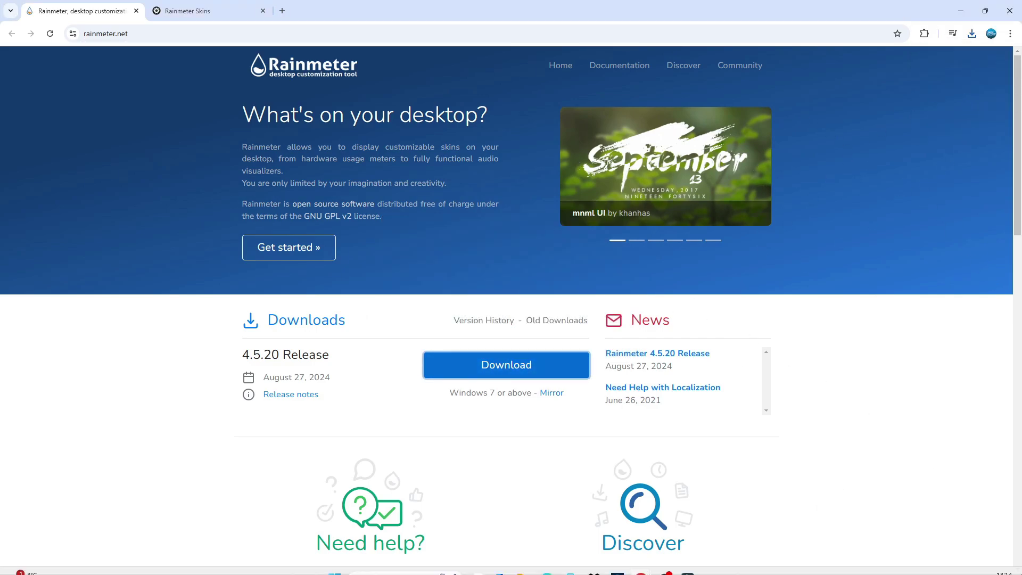
click(1019, 573)
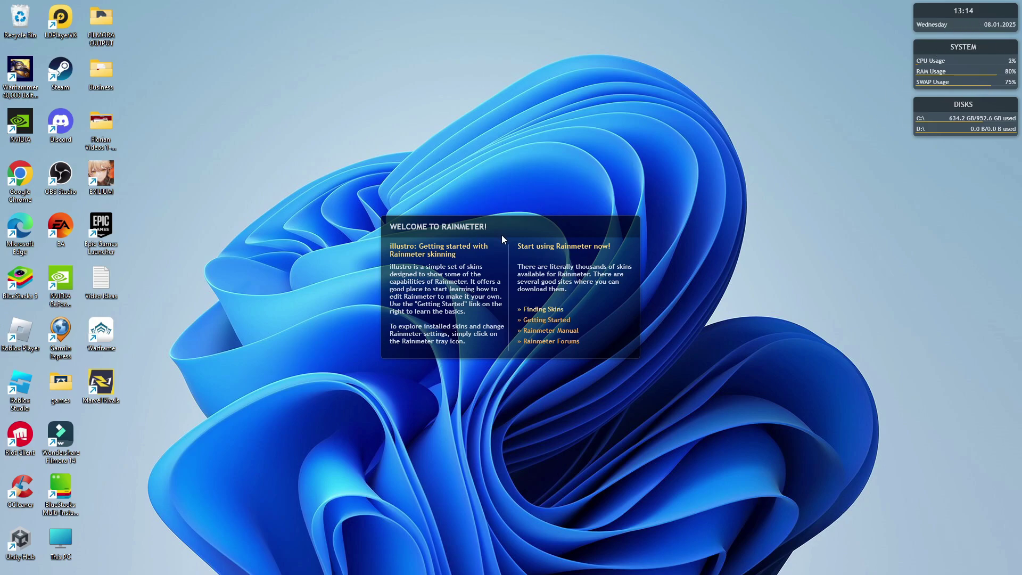
Step: Unload the illustro Welcome, Disks, System and Clock skins via each skin's right-click menu
right_click(516, 234)
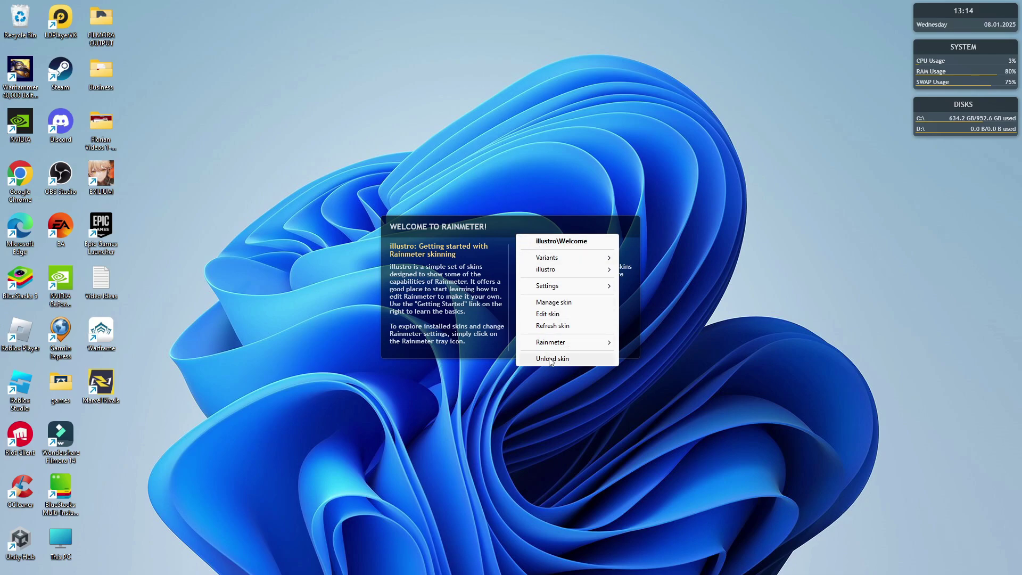
click(565, 359)
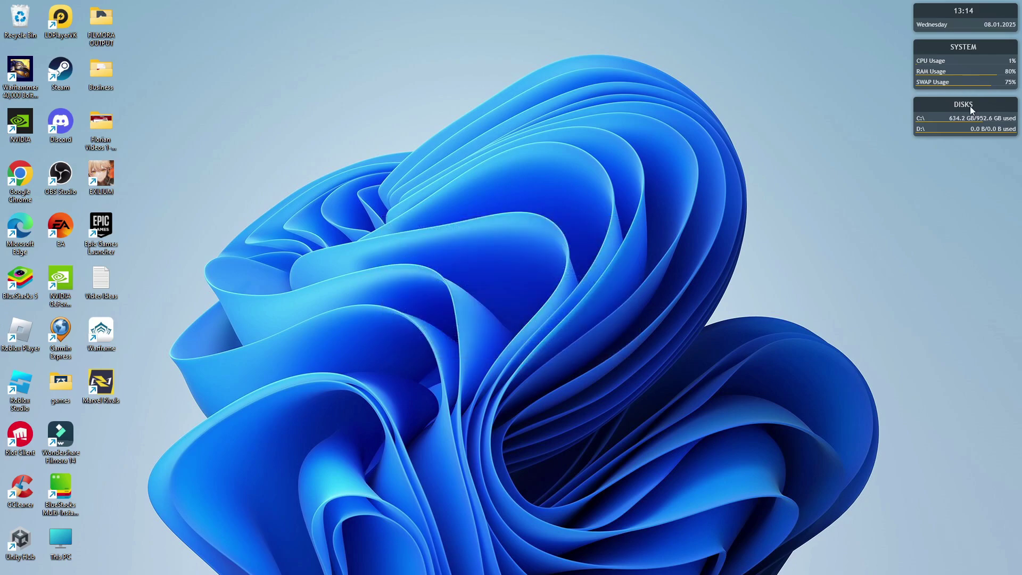
right_click(937, 106)
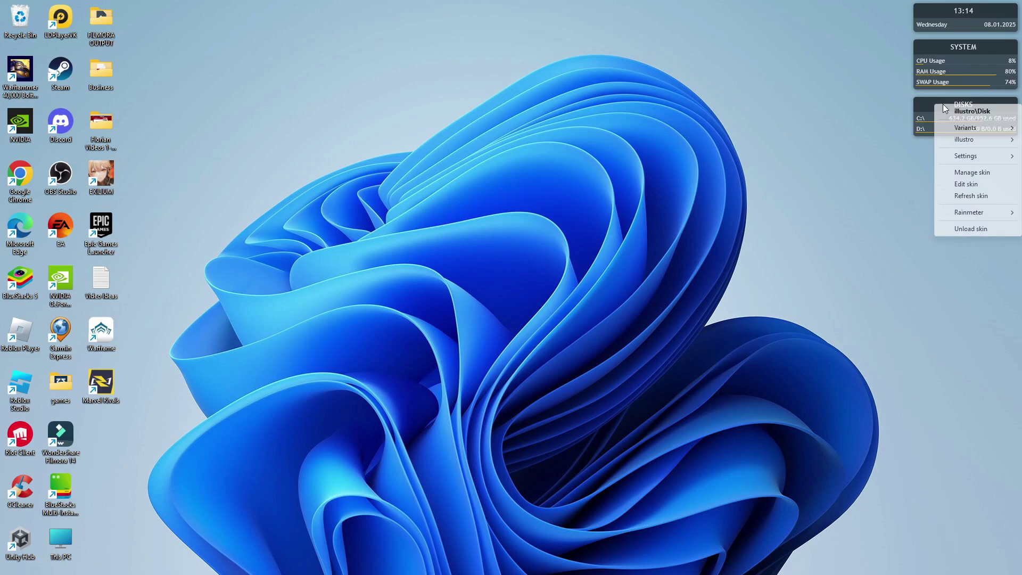
click(973, 234)
right_click(927, 48)
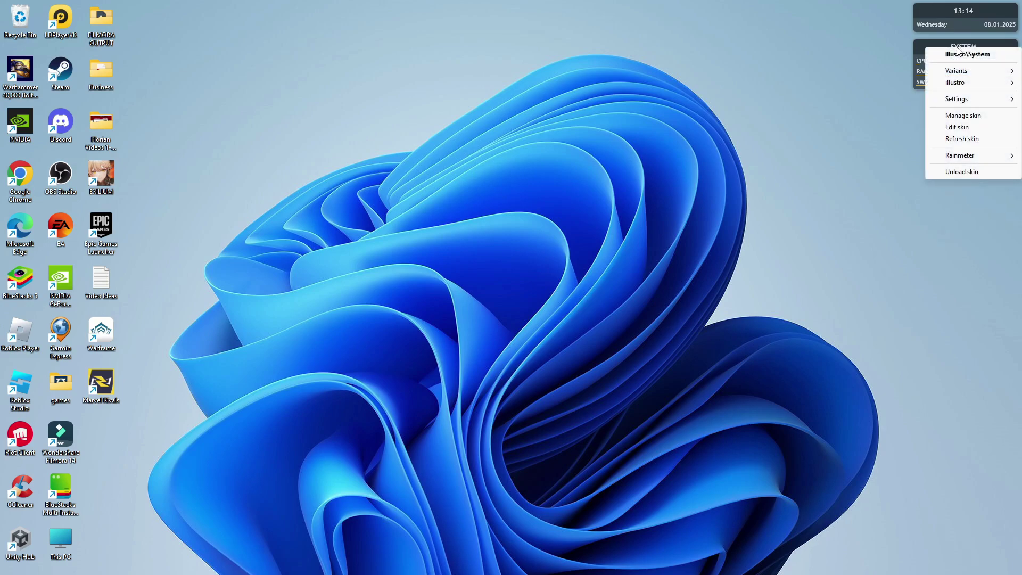
click(974, 170)
right_click(970, 8)
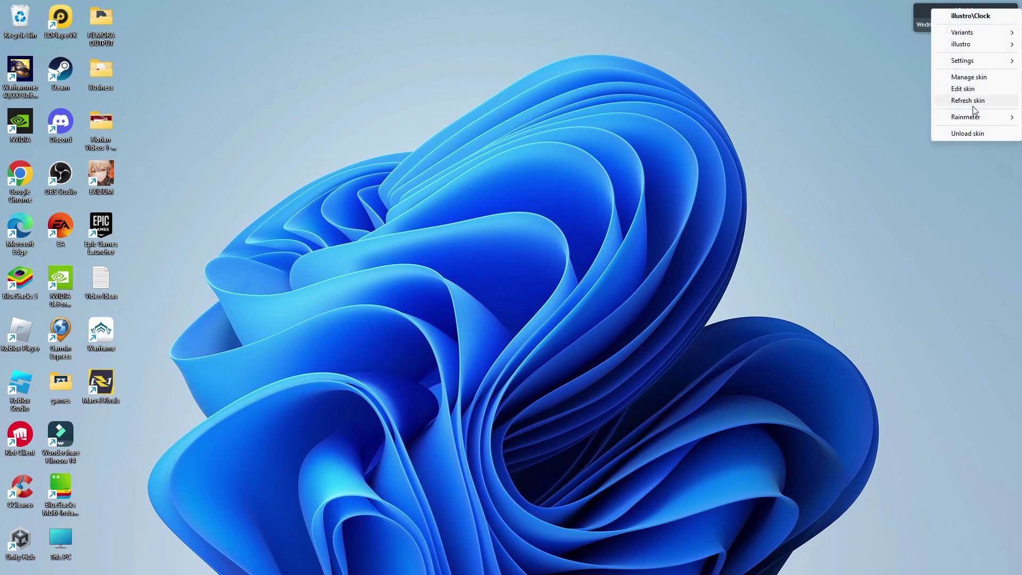
click(969, 133)
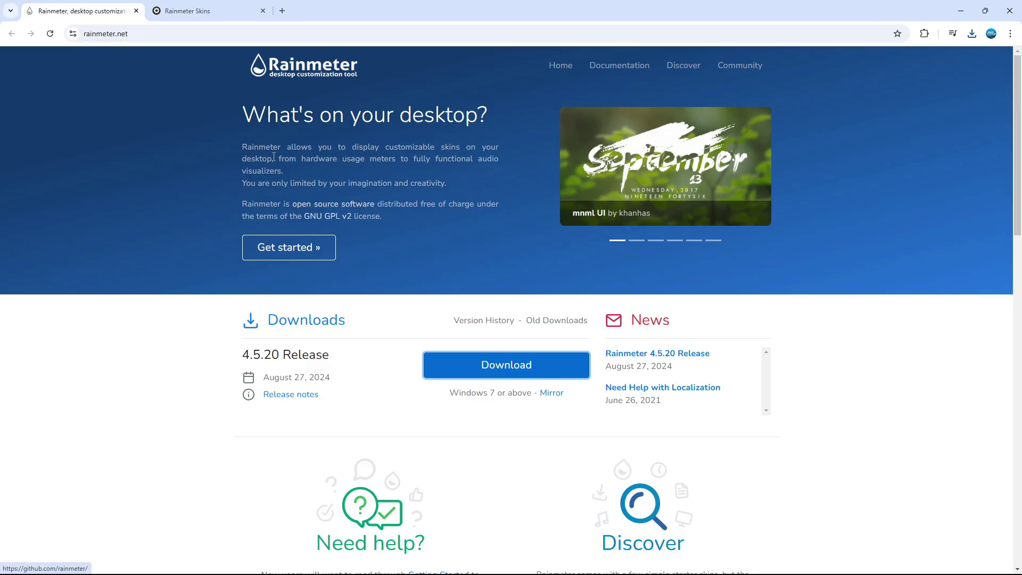
Step: On visualskins.com, dismiss the ad and open Elegant Clock from the Rainmeter Clocks category, scrolling to its download
click(197, 12)
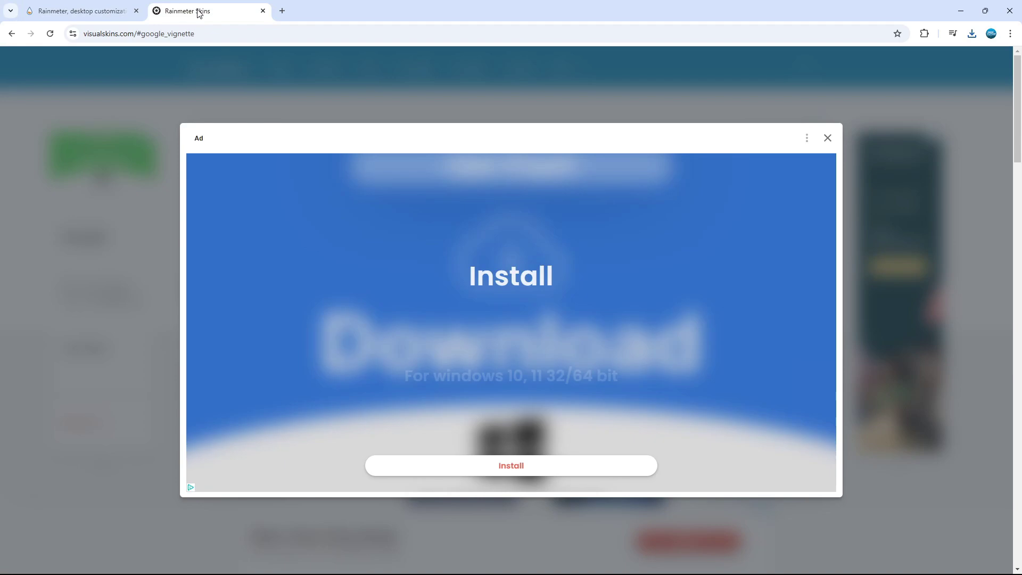
click(827, 138)
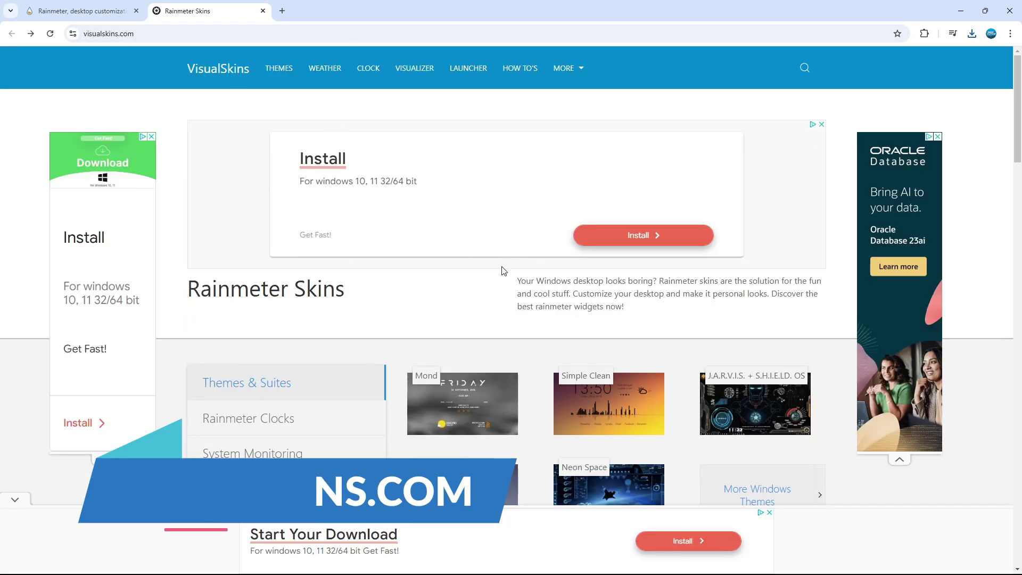
scroll(437, 260, down, 3)
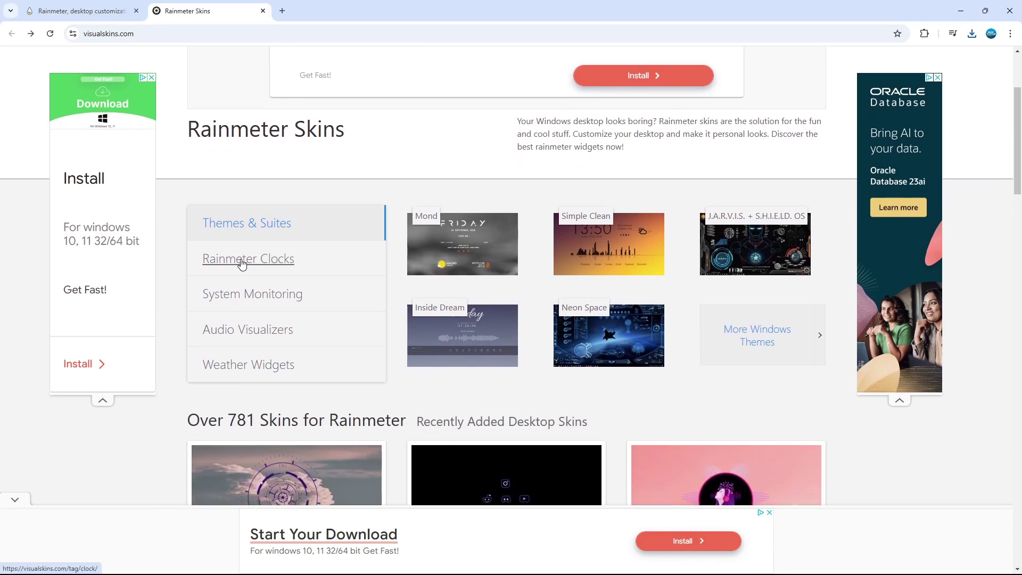
click(281, 258)
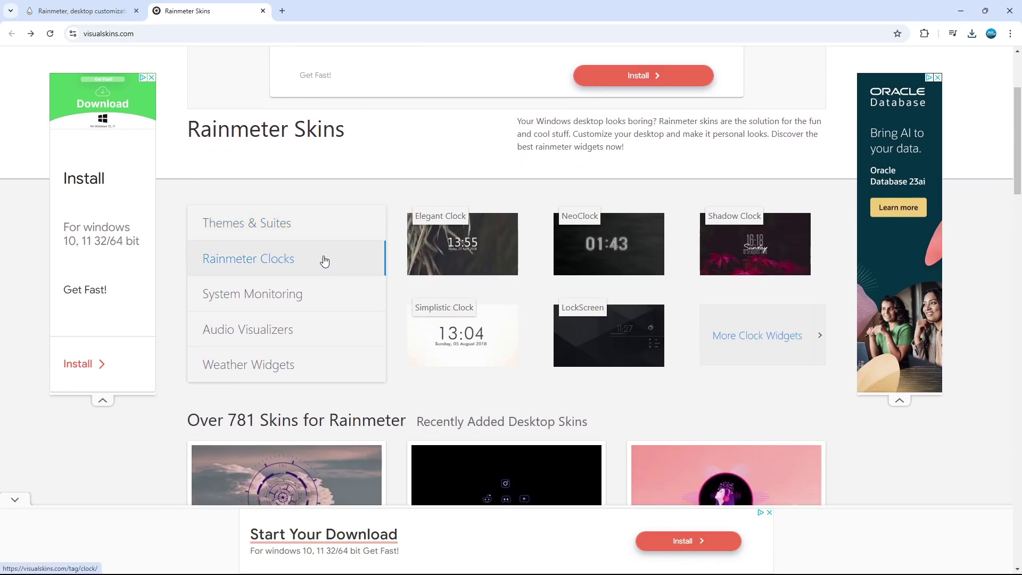
click(471, 247)
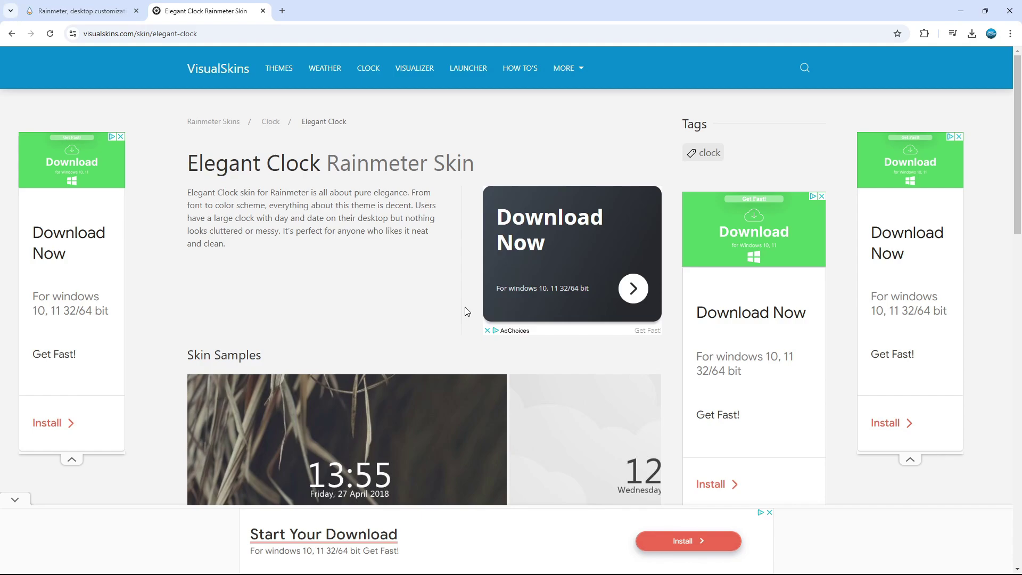
scroll(431, 287, down, 7)
scroll(438, 291, down, 5)
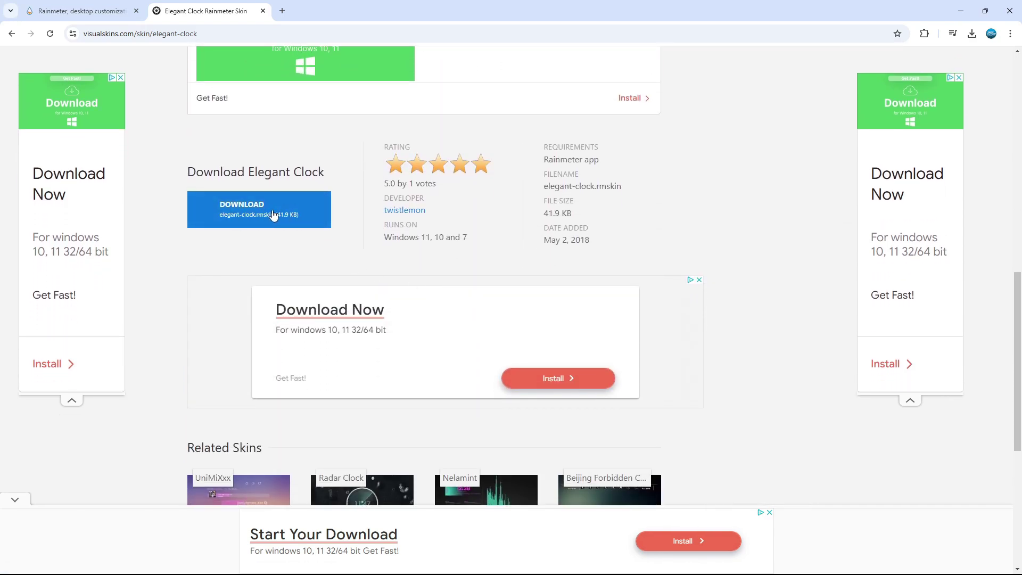
Step: Download elegant-clock.rmskin, open it, and confirm Install in the Rainmeter Skin Installer
click(271, 214)
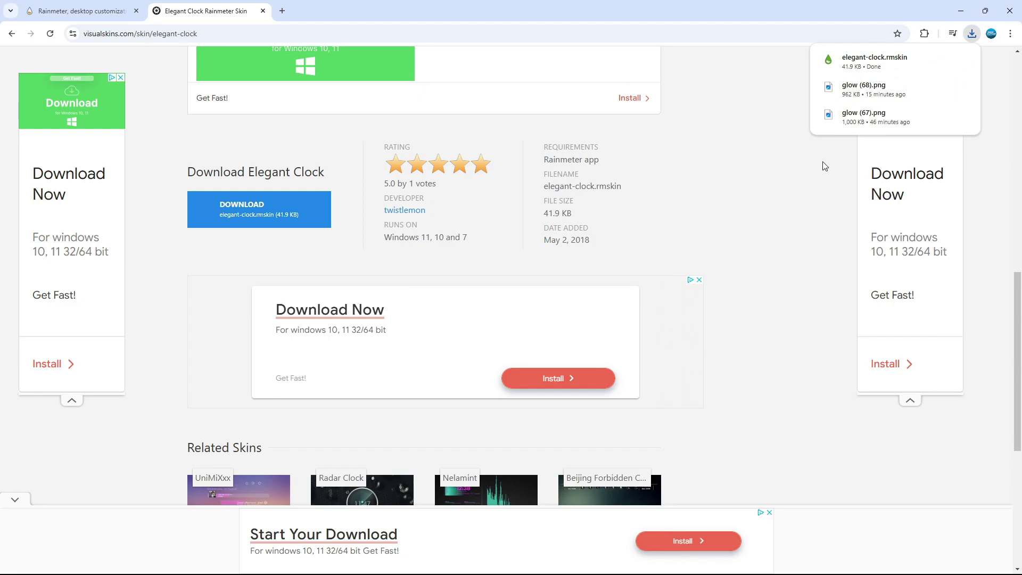
click(871, 65)
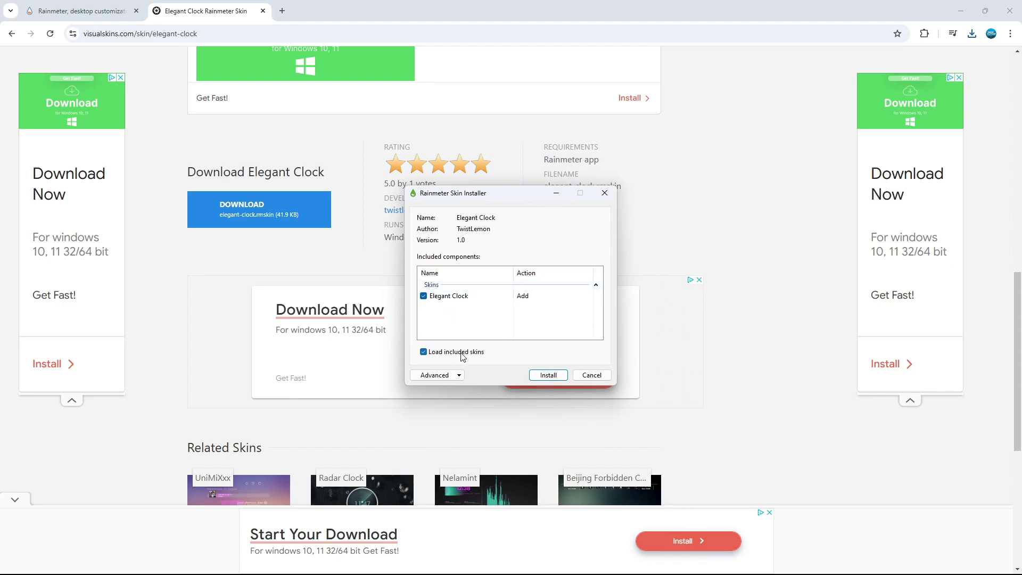
click(543, 376)
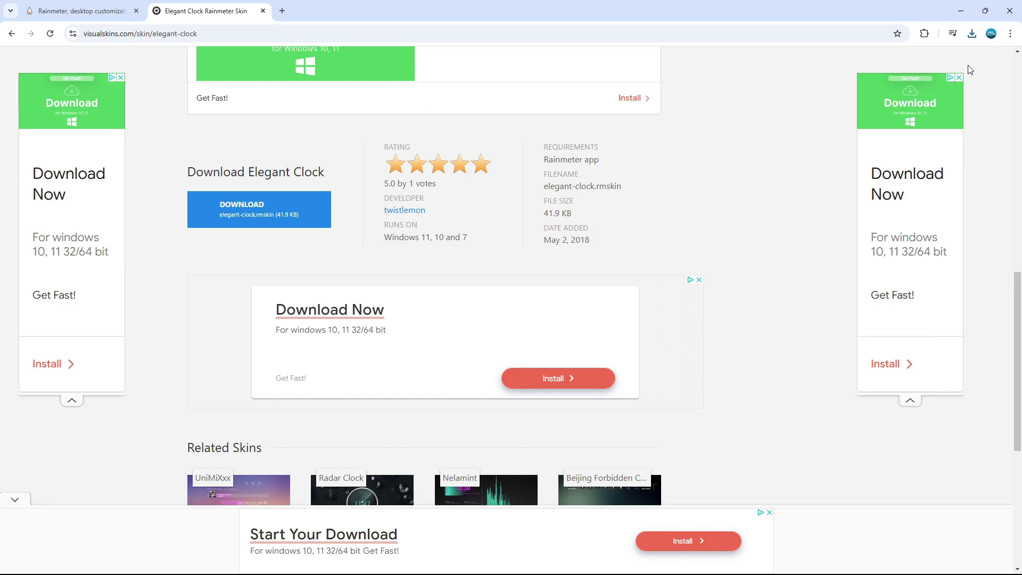
Step: Minimise Chrome and open Manage Rainmeter from the Rainmeter icon in the hidden tray icons
click(951, 11)
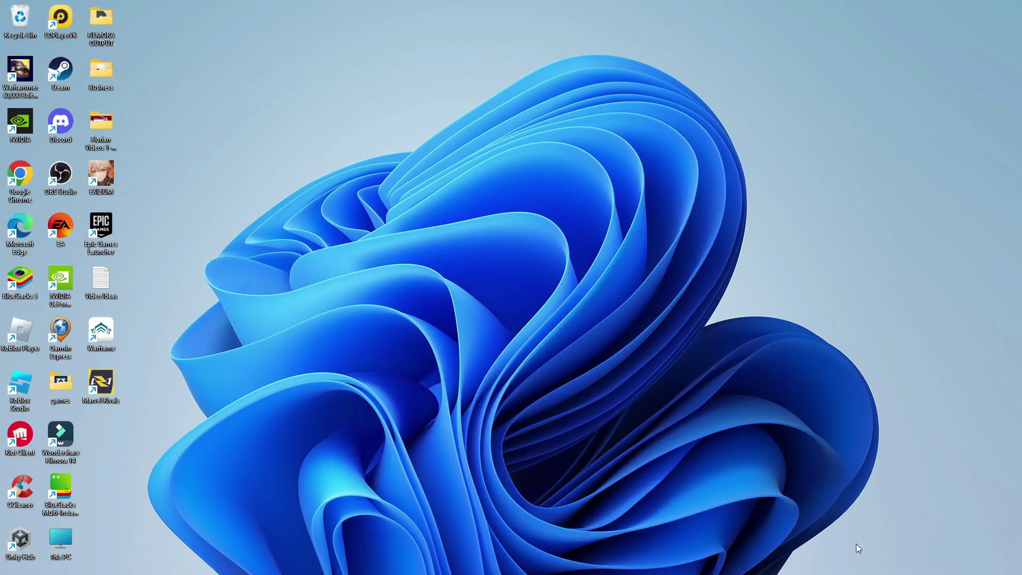
mouse_move(879, 573)
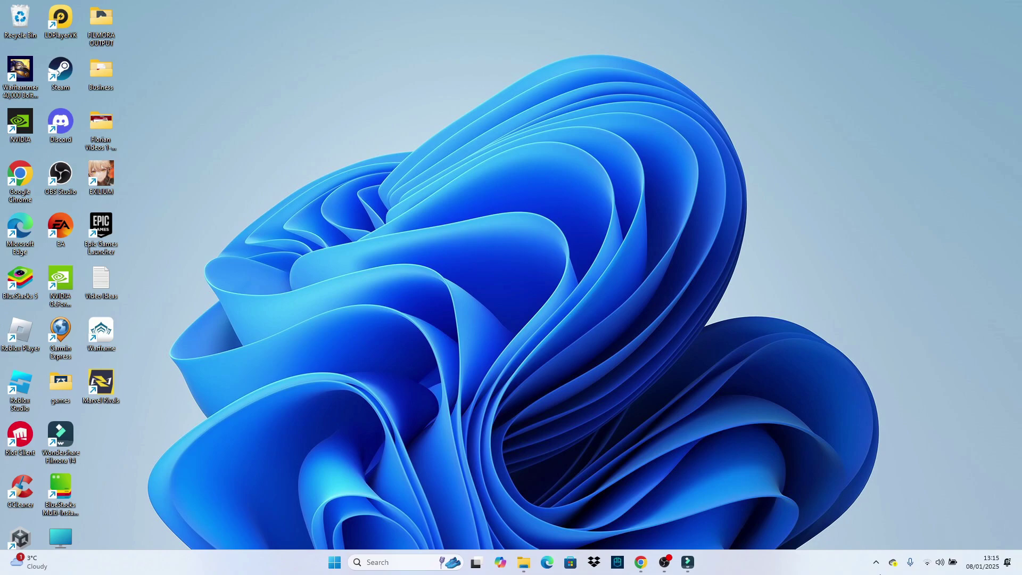
click(876, 563)
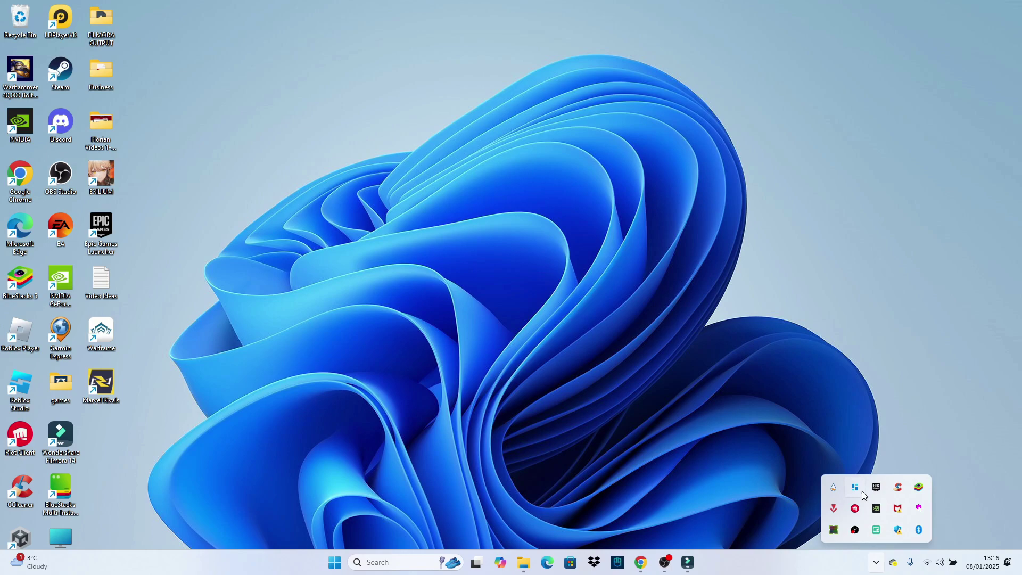
click(835, 491)
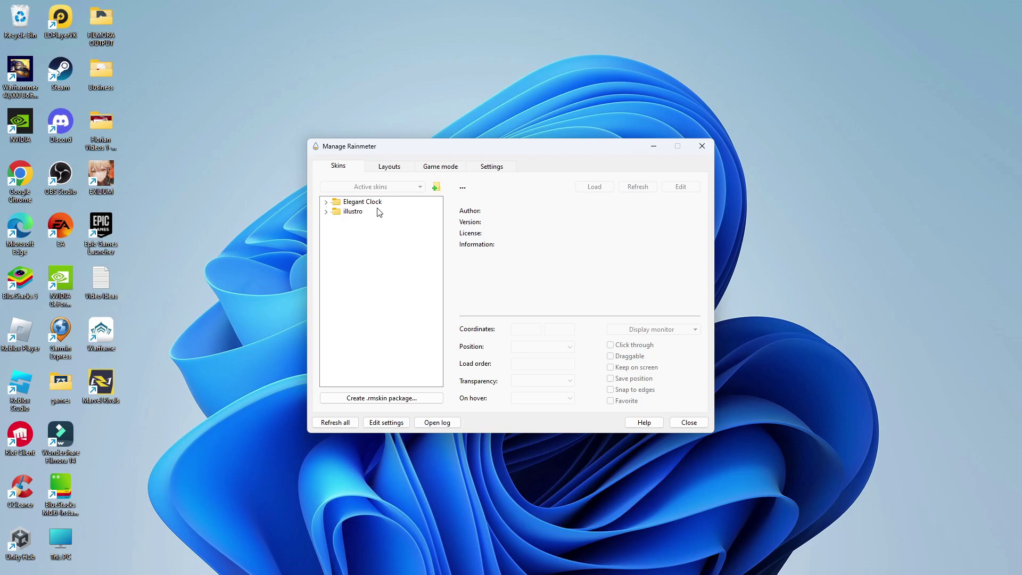
Step: Expand Elegant Clock in the Skins list and load DarkClock.ini onto the desktop
click(326, 203)
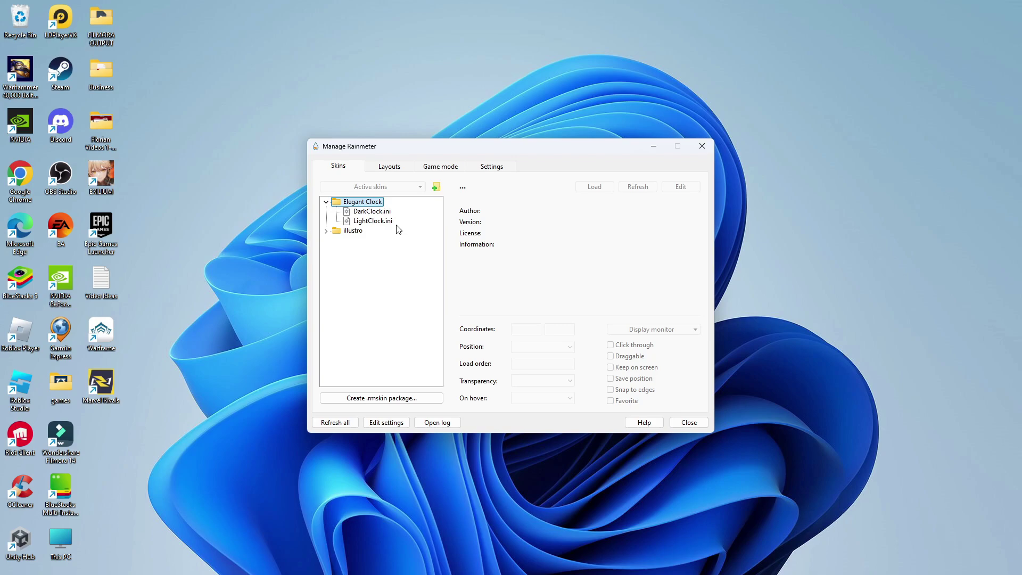
click(373, 211)
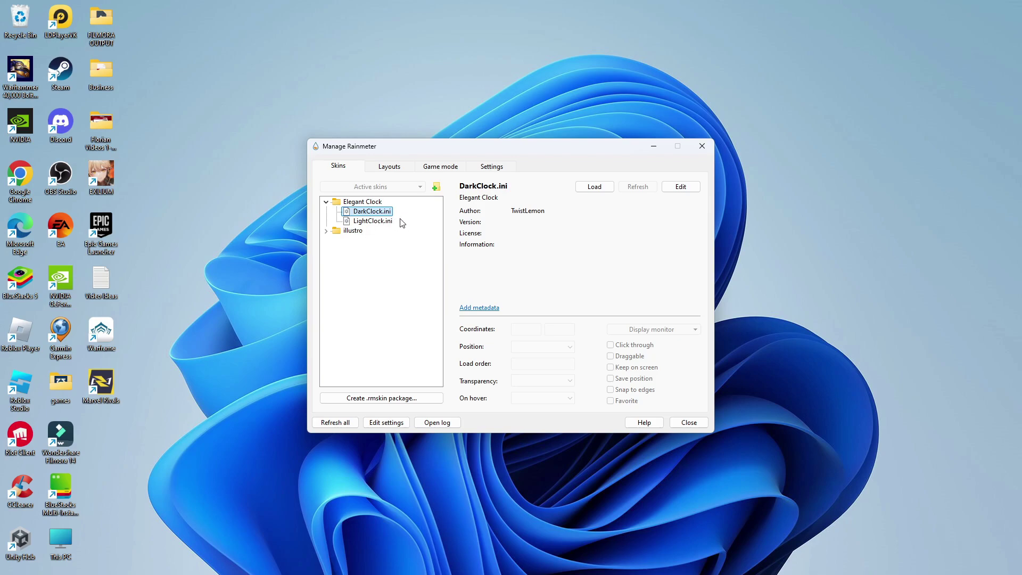
double_click(382, 215)
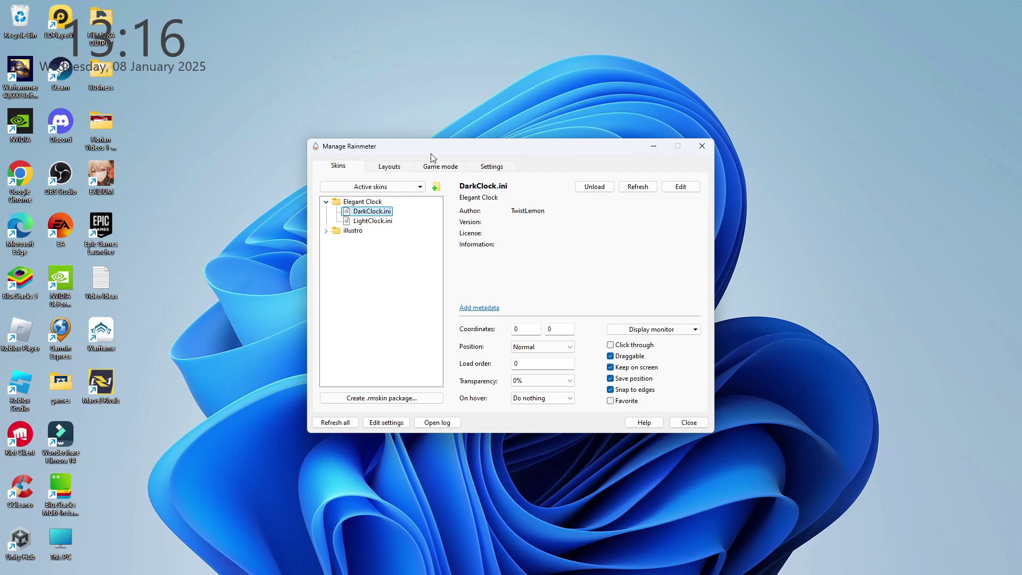
drag(432, 155, 504, 165)
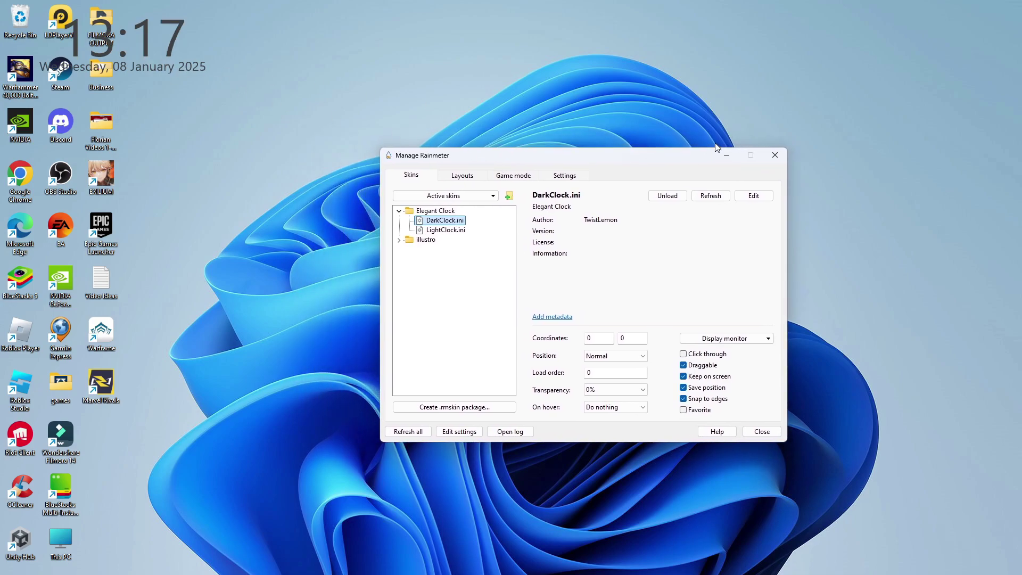
click(637, 407)
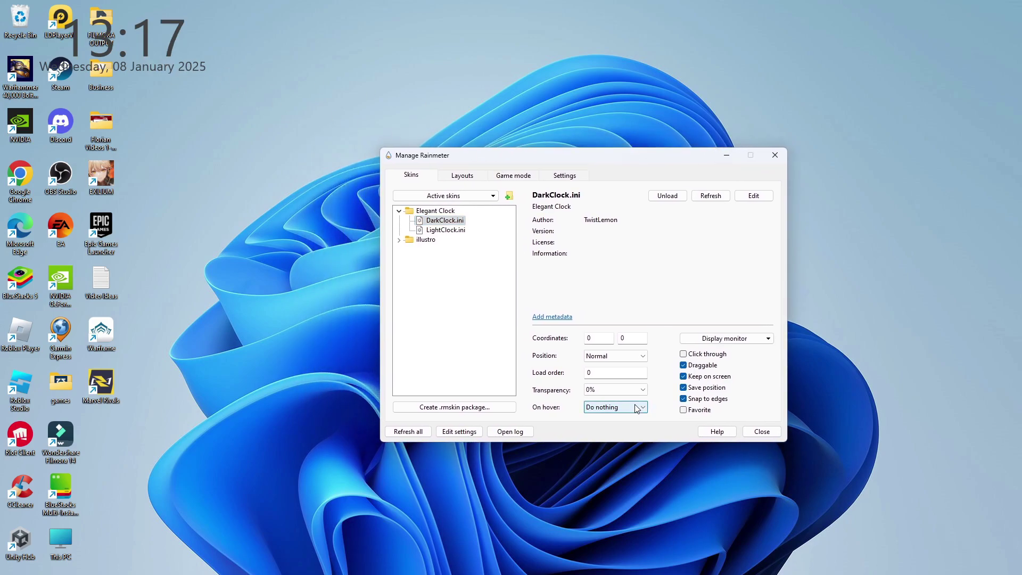
Step: Close Manage Rainmeter and drag the DarkClock time-and-date widget rightwards, clear of the desktop icons
click(775, 155)
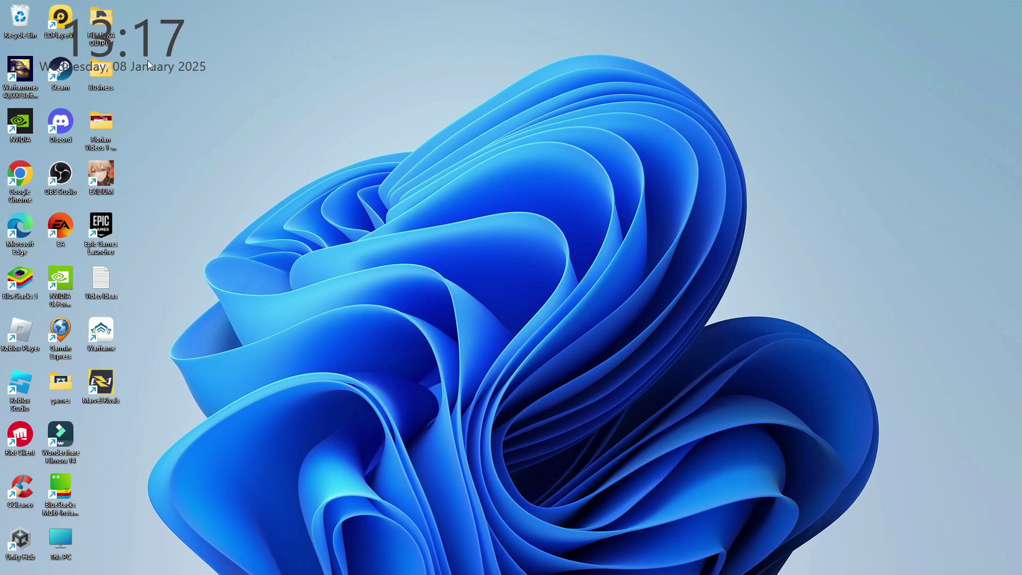
drag(180, 26, 306, 66)
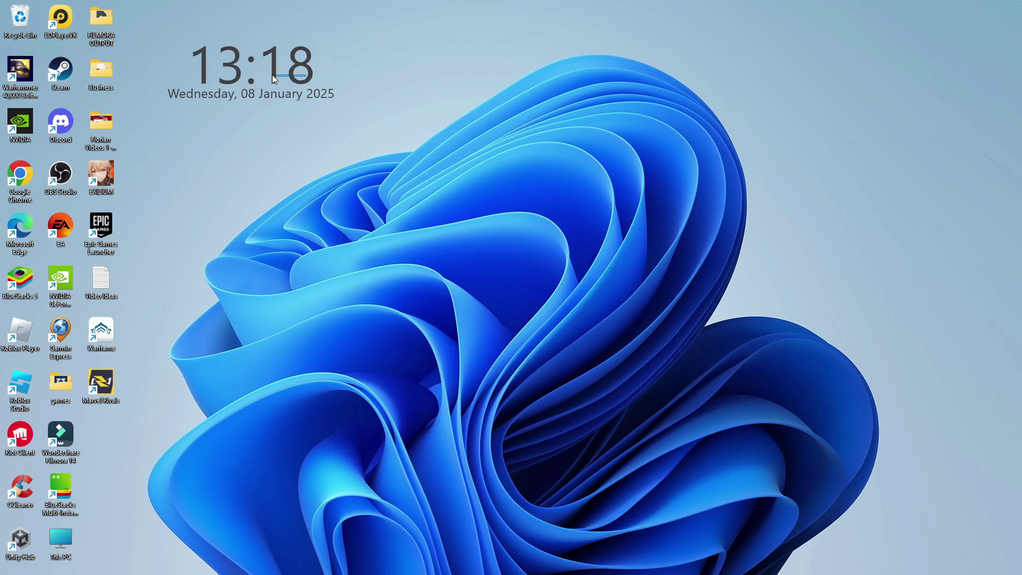
drag(329, 100, 383, 132)
mouse_move(322, 87)
mouse_down()
mouse_move(343, 85)
mouse_move(356, 131)
mouse_move(554, 302)
mouse_move(790, 212)
mouse_move(292, 111)
mouse_move(344, 114)
mouse_move(311, 96)
mouse_up()
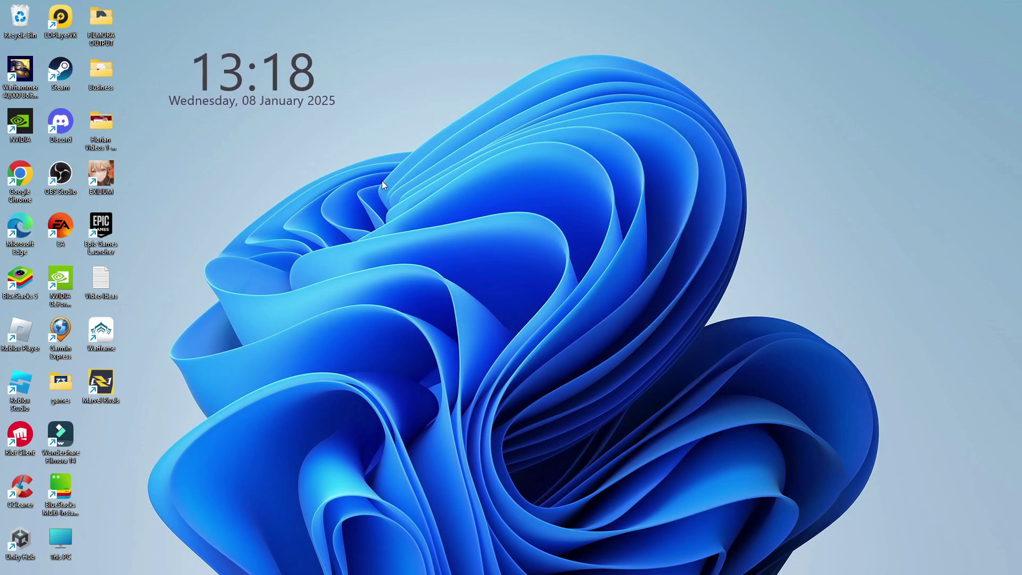